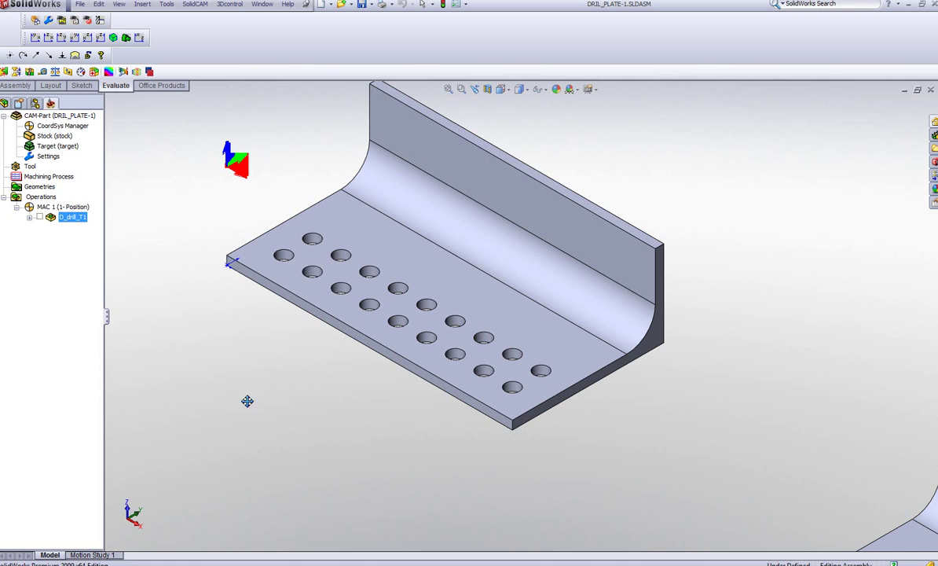
Display the D_drill_T1 toolpath and pick its single drilled hole on the first plate.
click(39, 217)
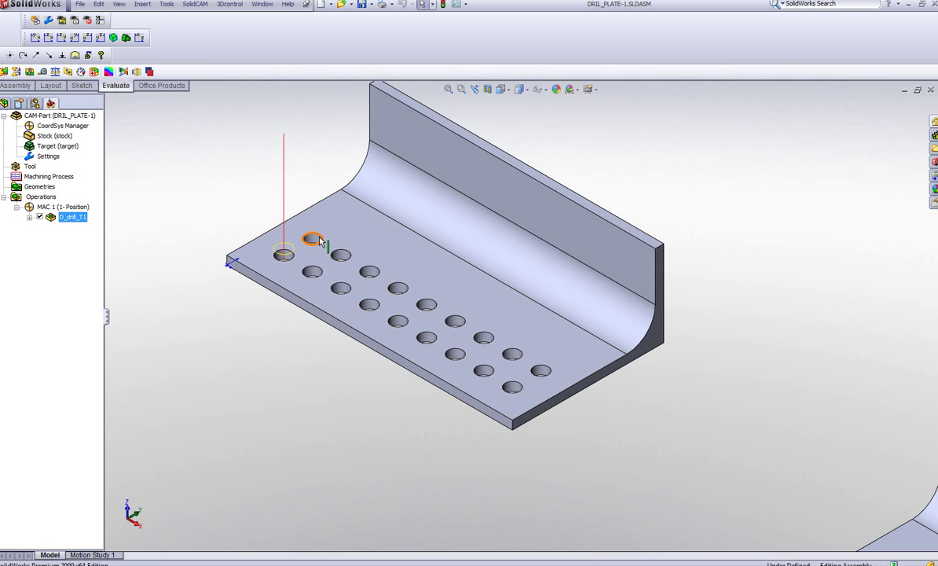
click(399, 287)
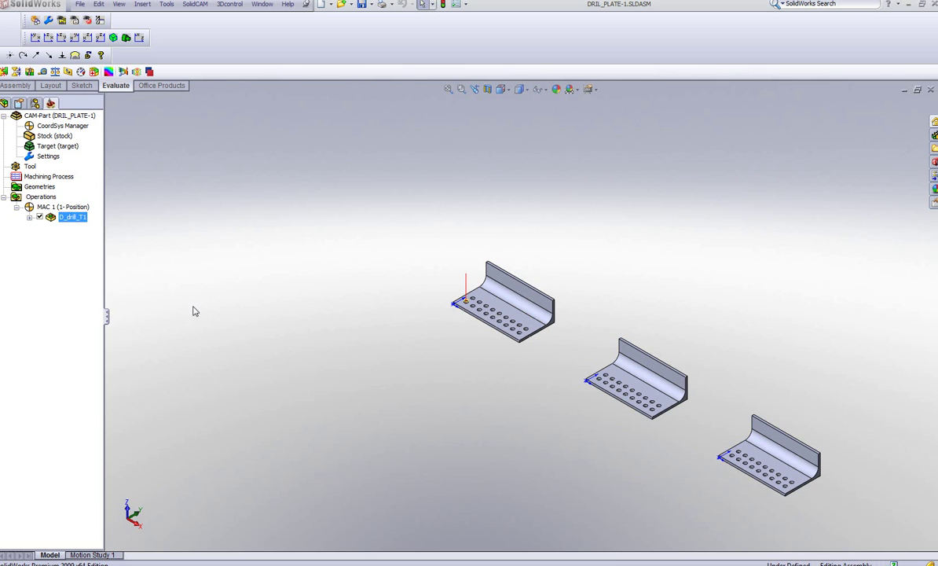
Open Operation Transformations for D_drill_T1, move the dialog aside, and begin a translation.
right_click(70, 224)
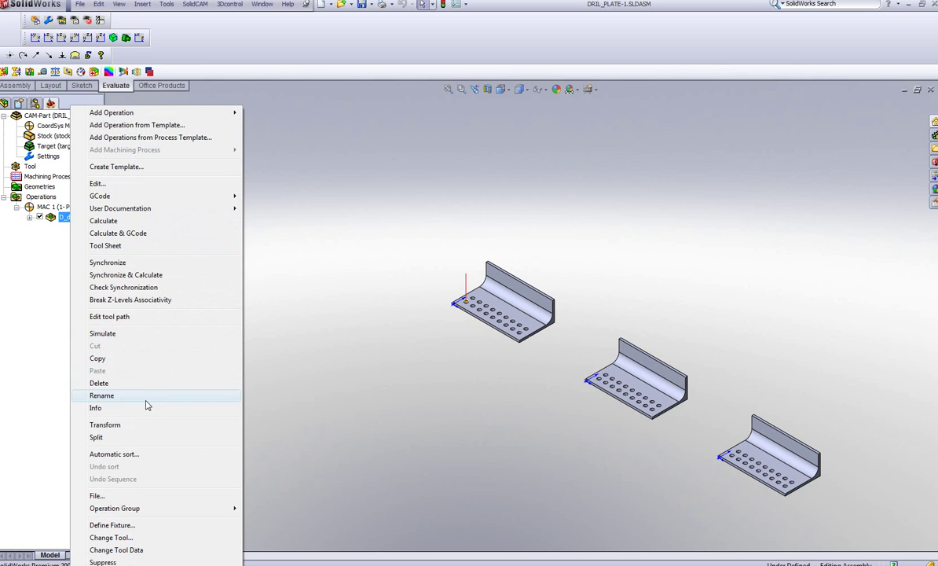
click(145, 428)
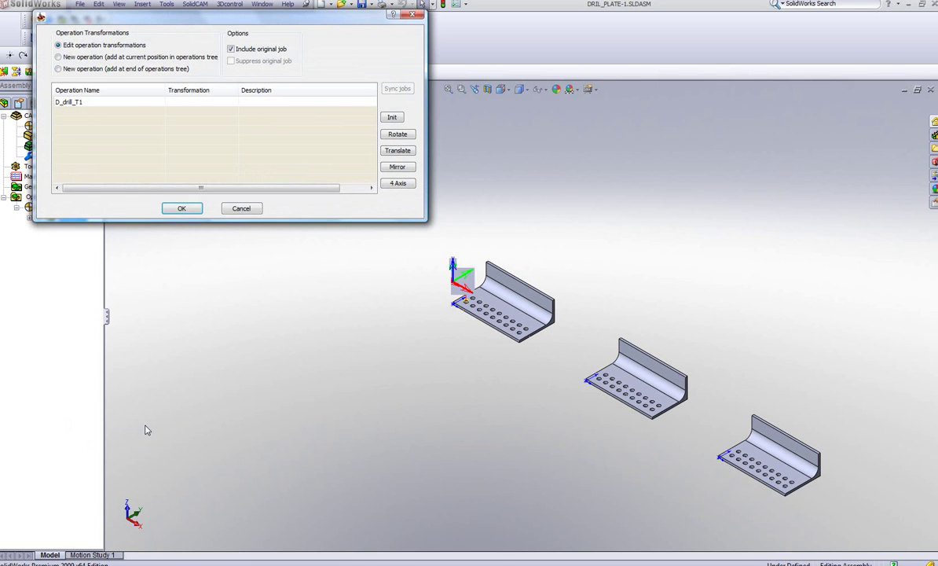
drag(184, 18, 244, 143)
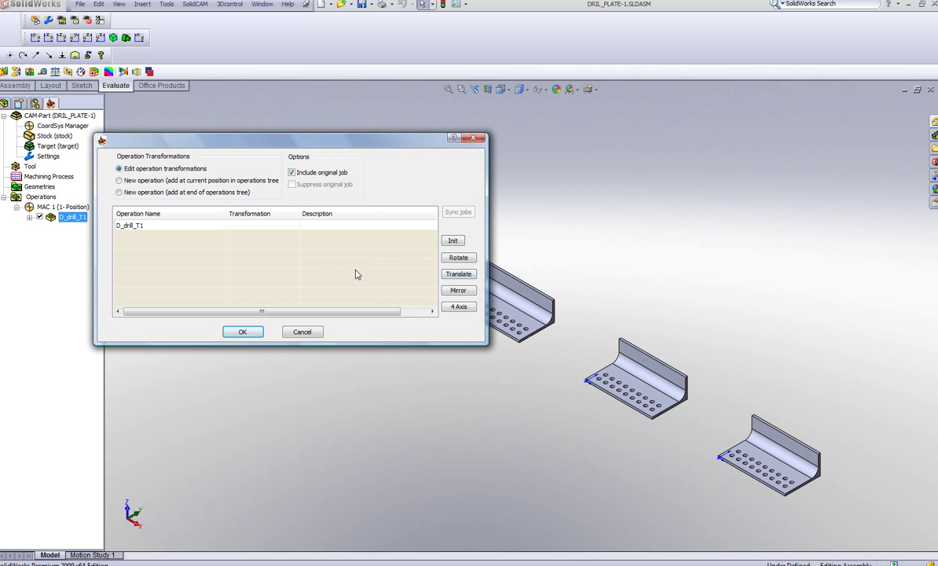
click(452, 275)
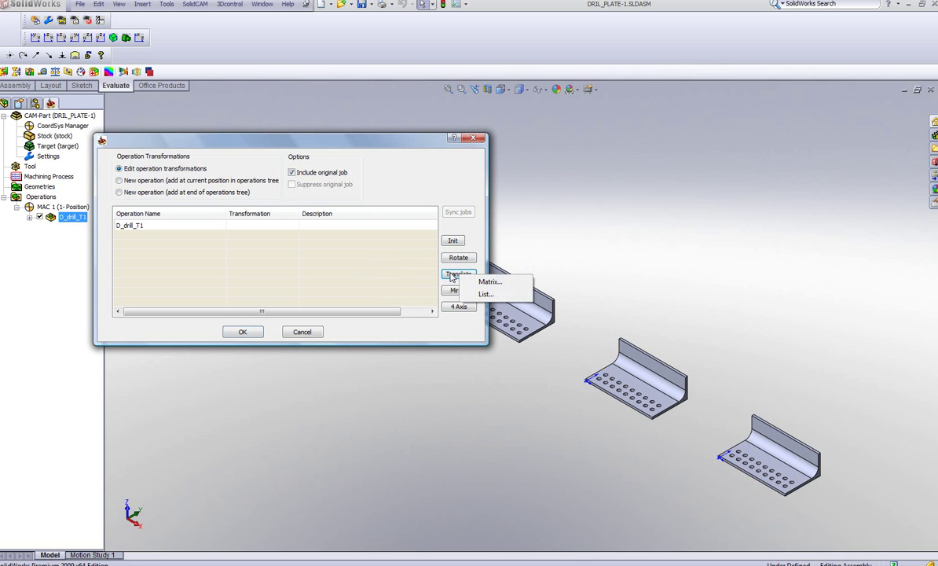
Add a Matrix translation with 2 rows, 9 columns, X step 10 and Y step 10.
click(490, 283)
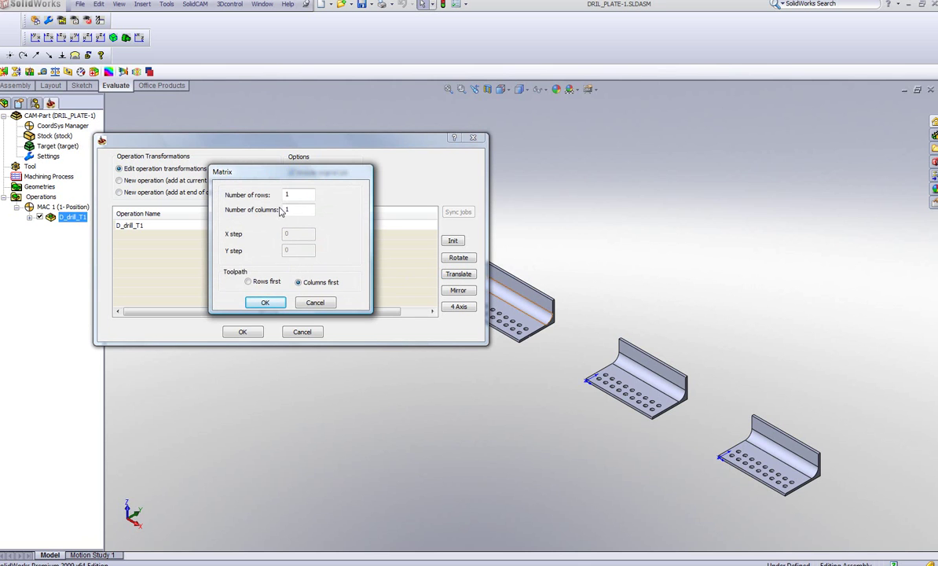
double_click(291, 194)
text(2)
double_click(290, 210)
text(9)
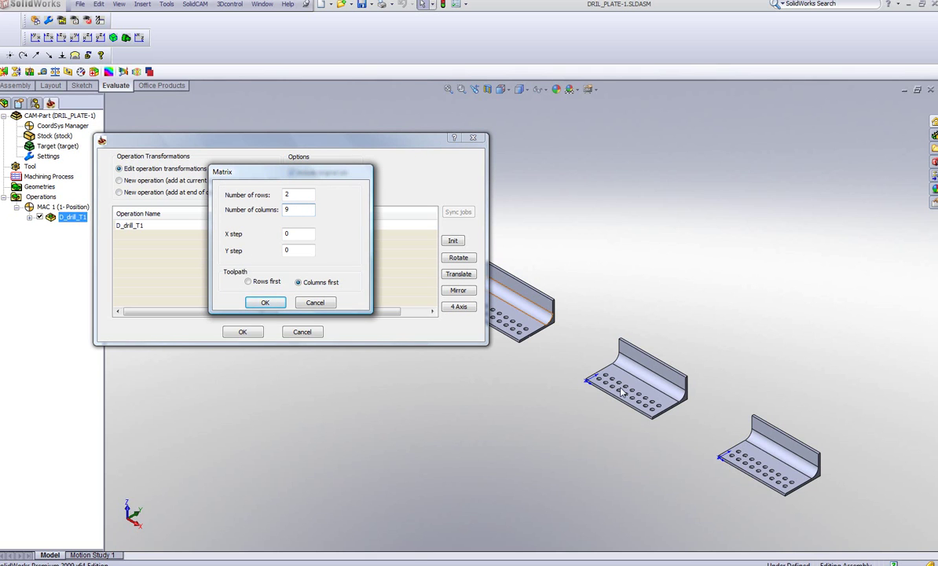
click(299, 233)
drag(300, 234, 259, 229)
text(10)
drag(293, 250, 264, 258)
text(10)
click(264, 303)
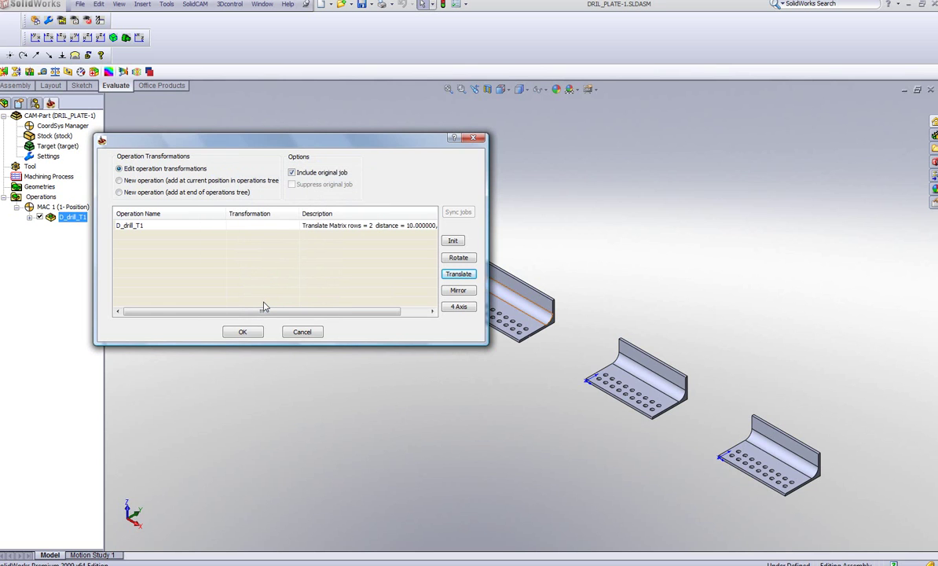
drag(339, 145, 292, 116)
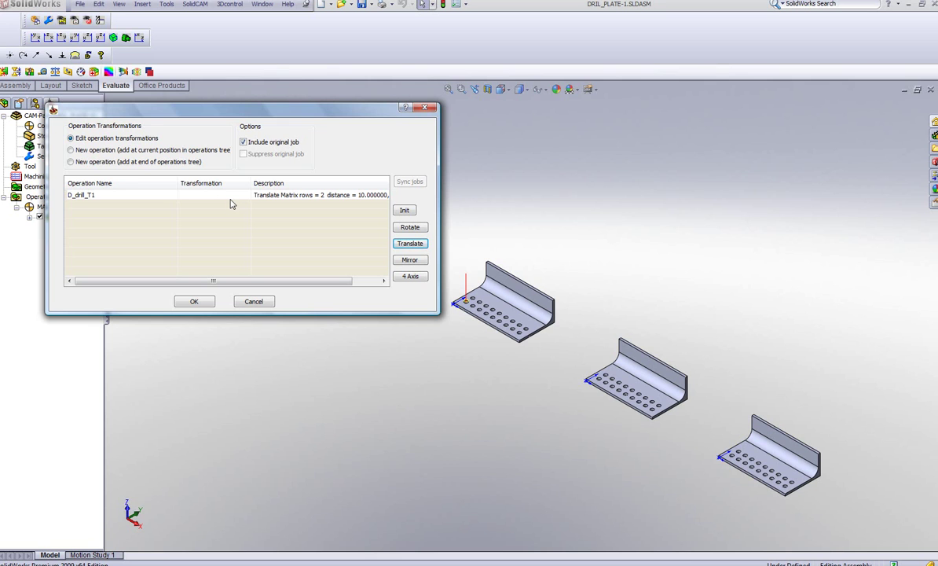
Add a second Matrix translation with 3 columns and an X step of 200.
click(410, 245)
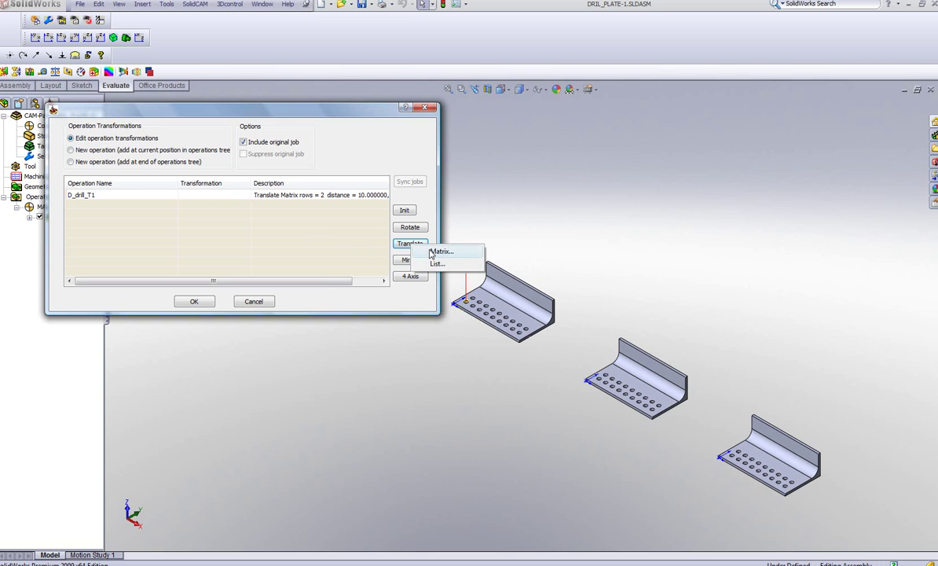
click(440, 252)
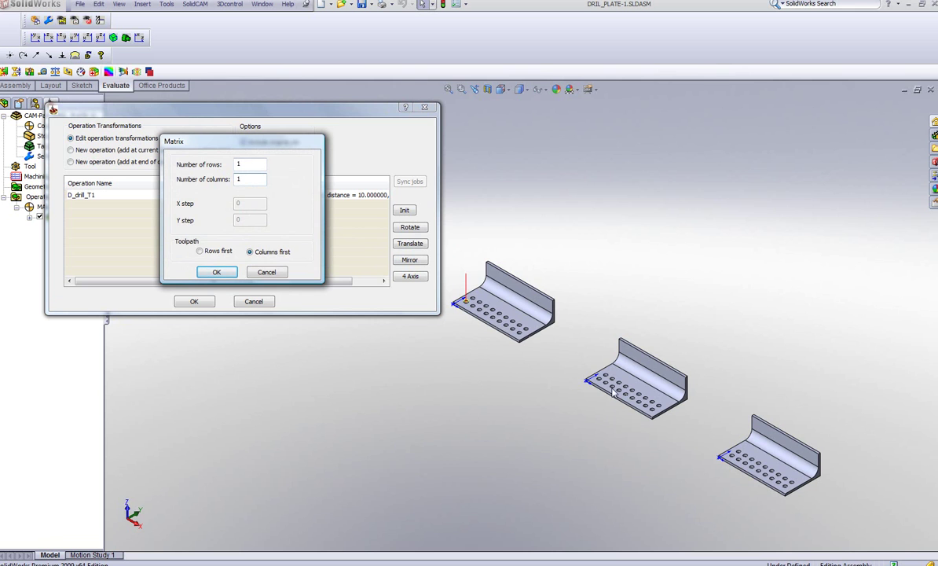
drag(254, 181, 200, 178)
text(3)
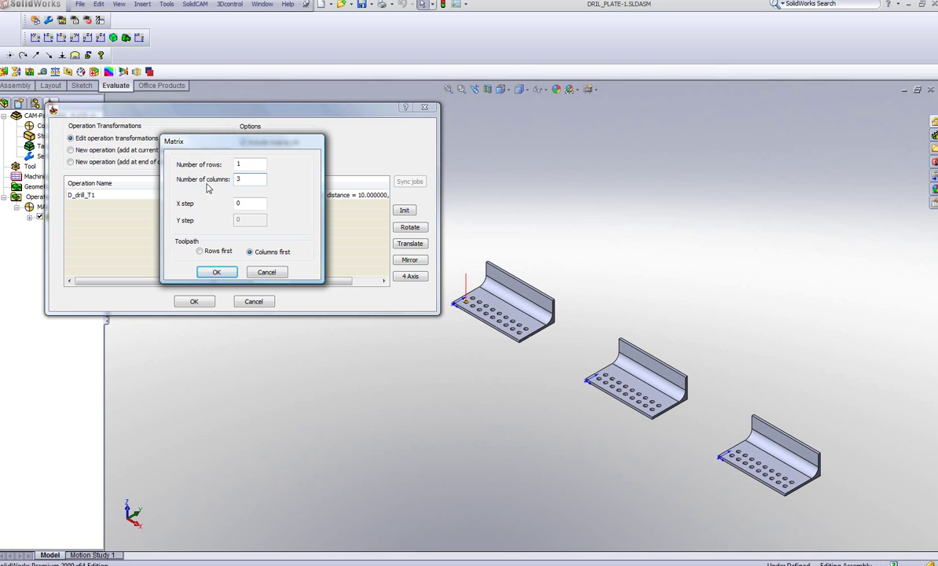
click(250, 202)
drag(249, 202, 187, 201)
click(216, 273)
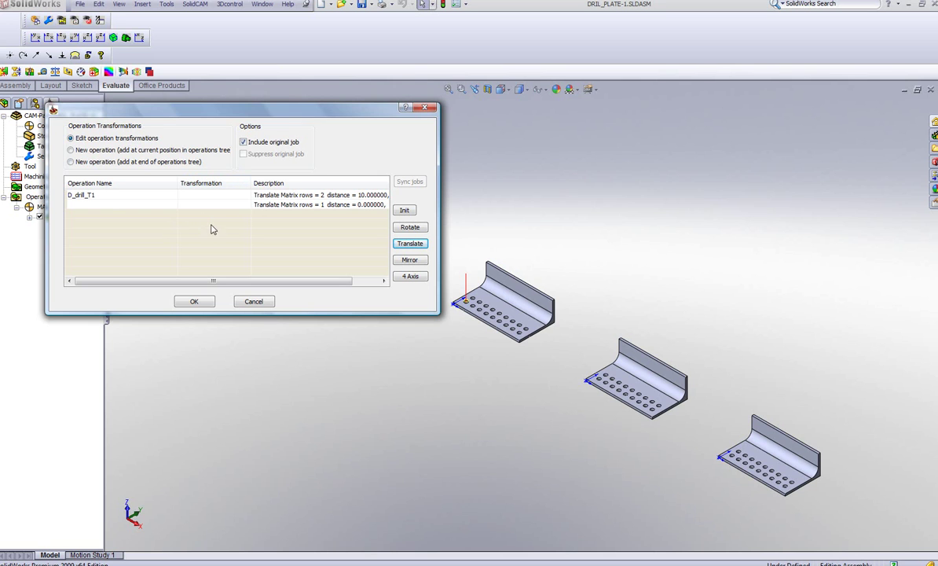
Verify the second matrix's 200 X step, then apply both transformations to D_drill_T1.
click(264, 206)
right_click(265, 206)
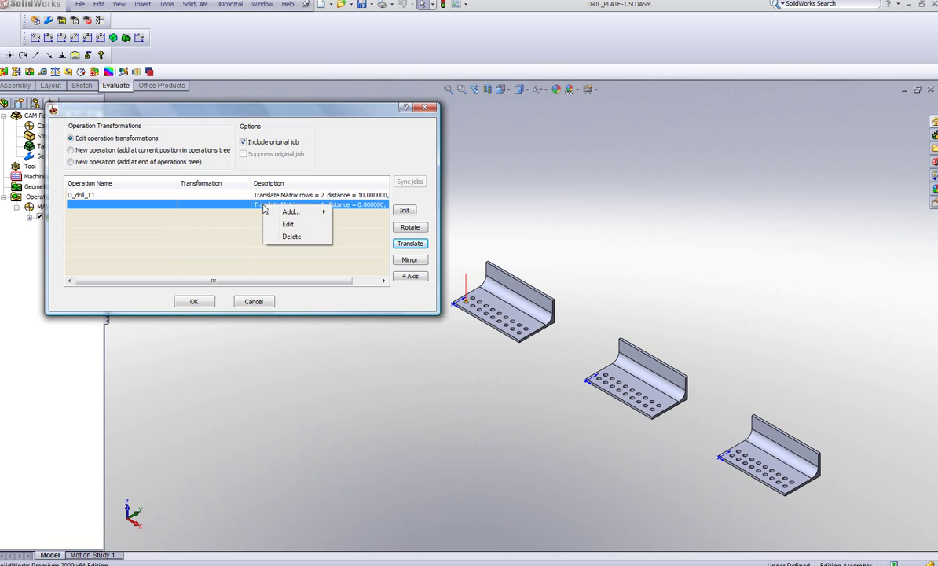
mouse_move(289, 214)
click(292, 228)
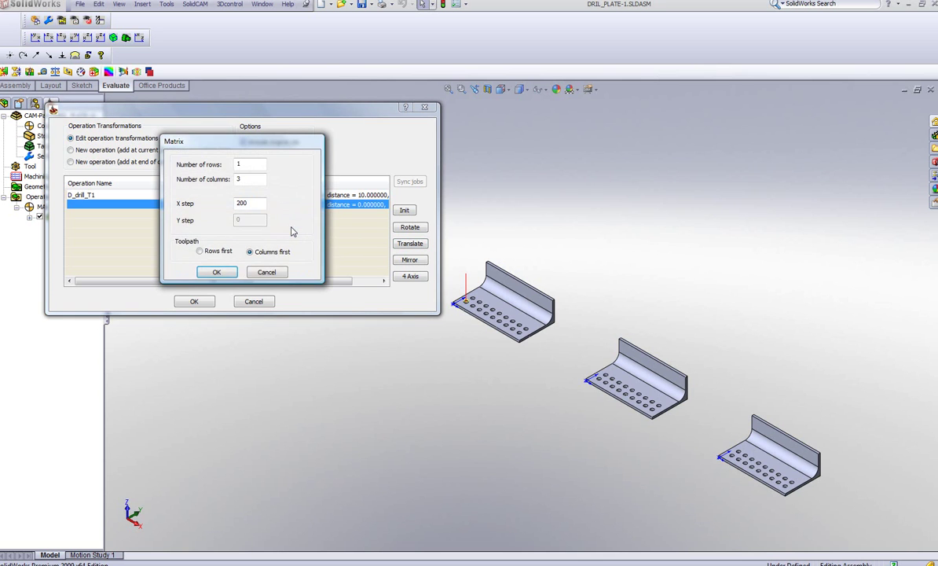
click(260, 271)
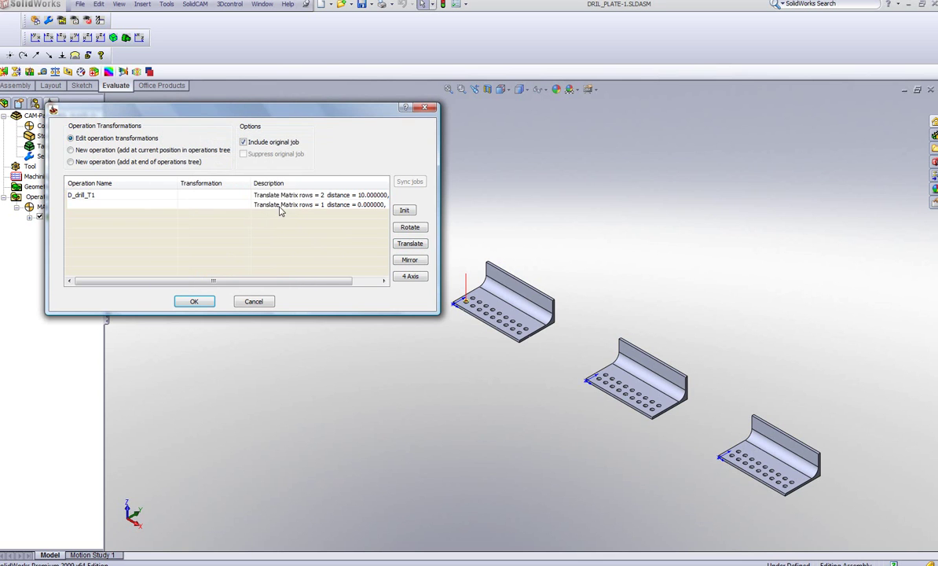
right_click(280, 209)
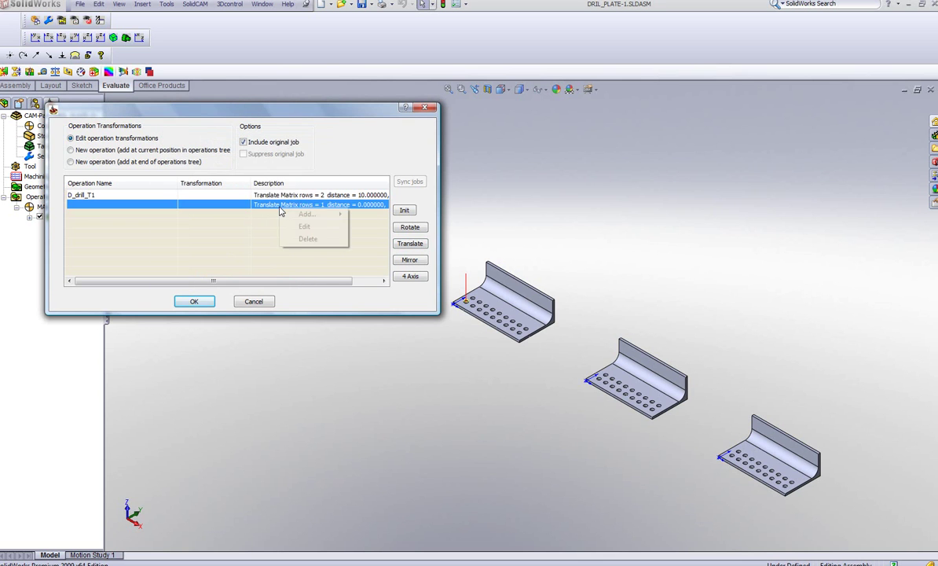
click(306, 239)
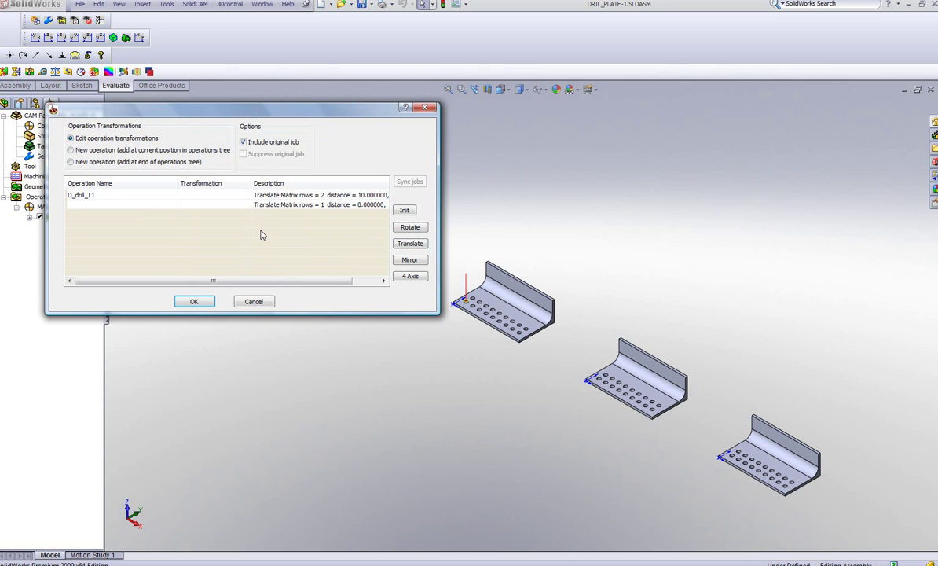
click(194, 304)
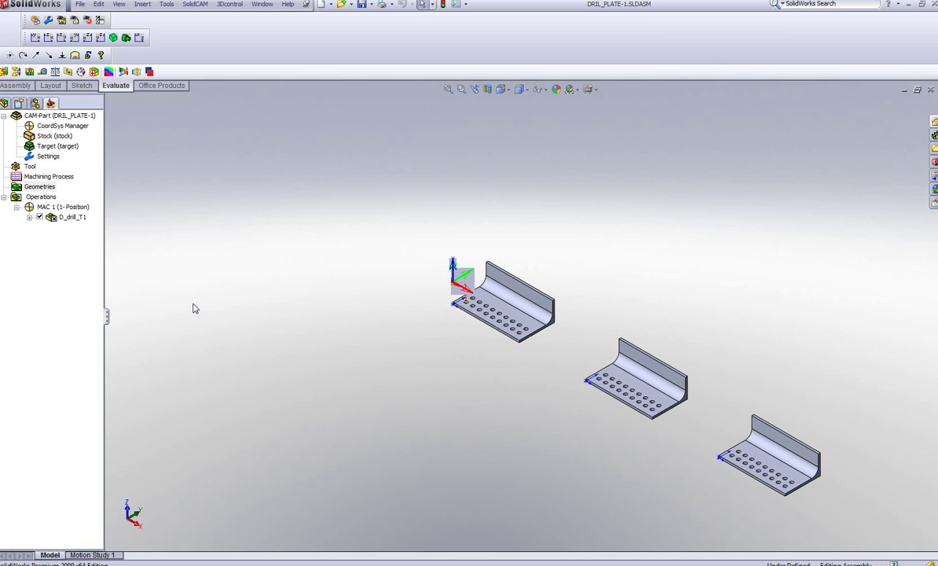
Run a SolidVerify simulation of all operations, confirming every hole on all three plates is drilled.
right_click(41, 197)
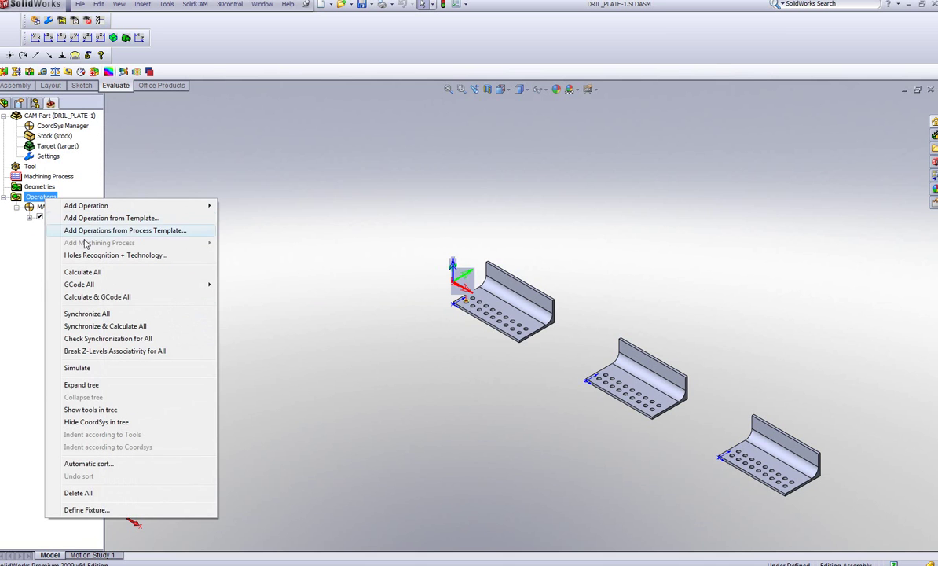
click(96, 368)
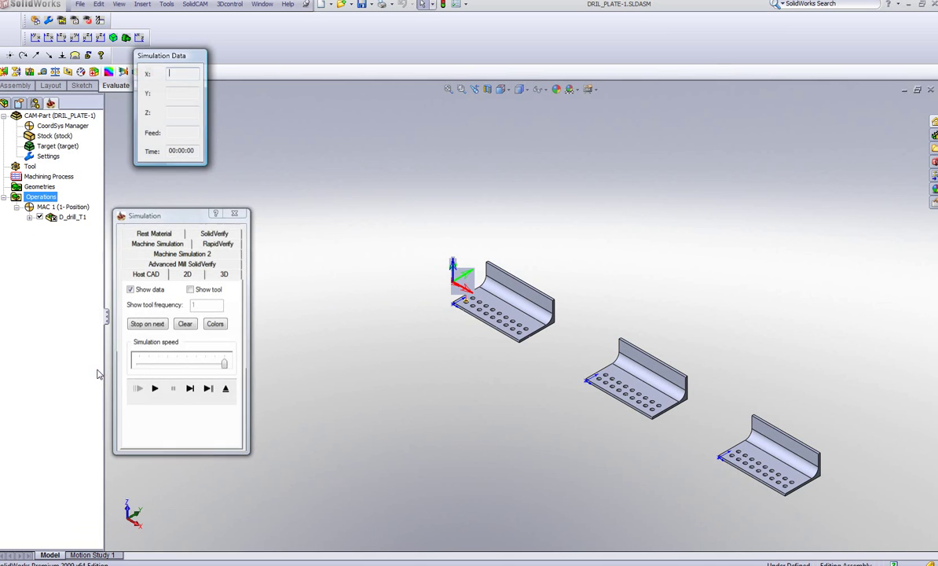
click(214, 234)
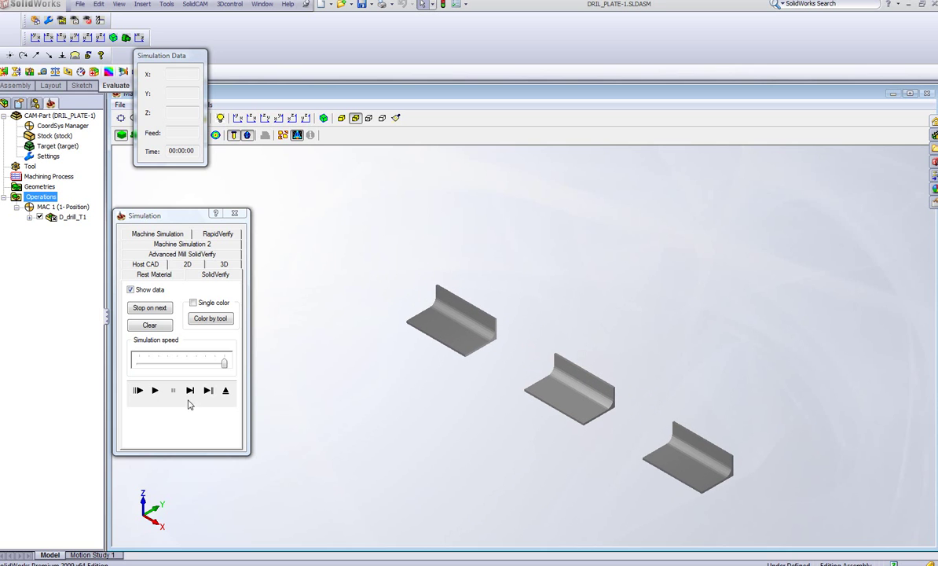
click(156, 391)
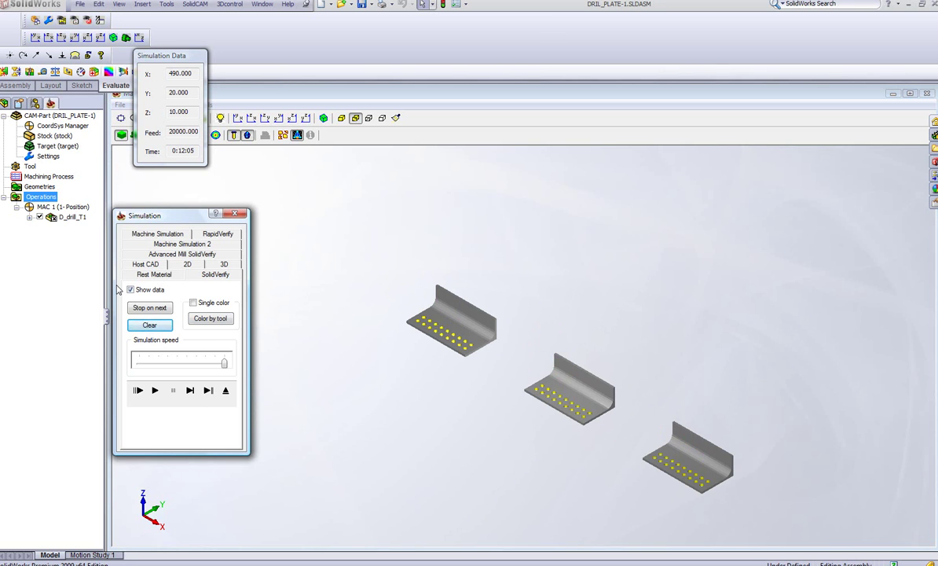
key(Escape)
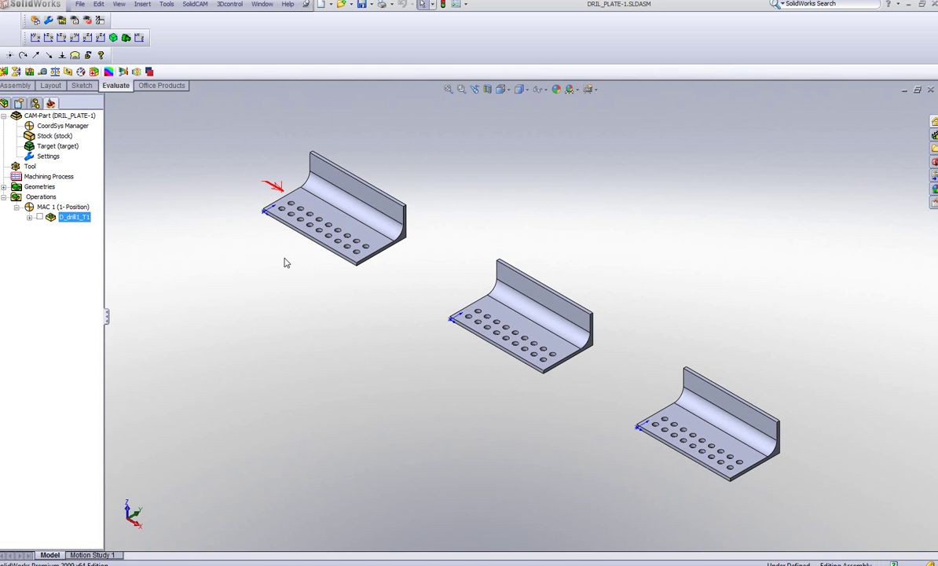
Edit D_drill1_T1 and preview its drill1 geometry on the first plate.
right_click(77, 221)
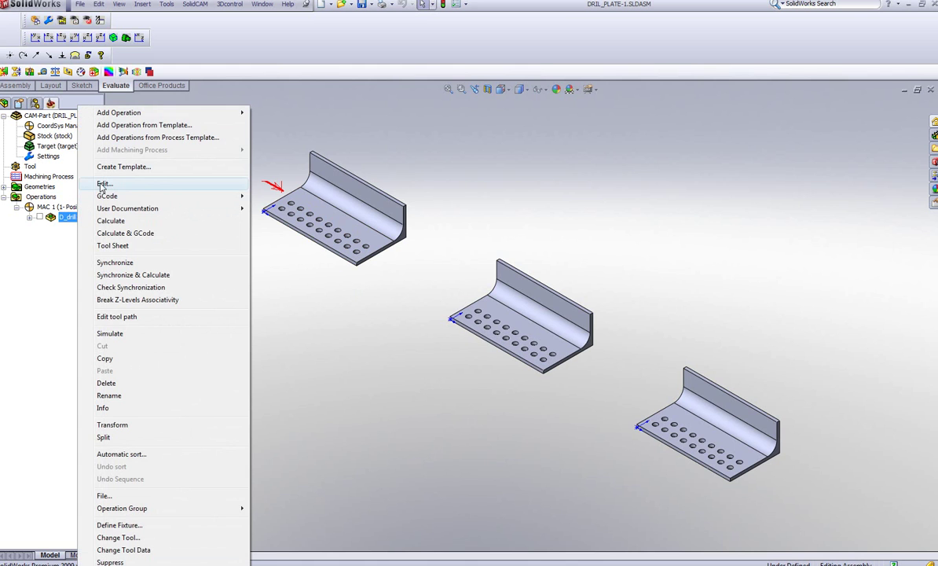
click(102, 184)
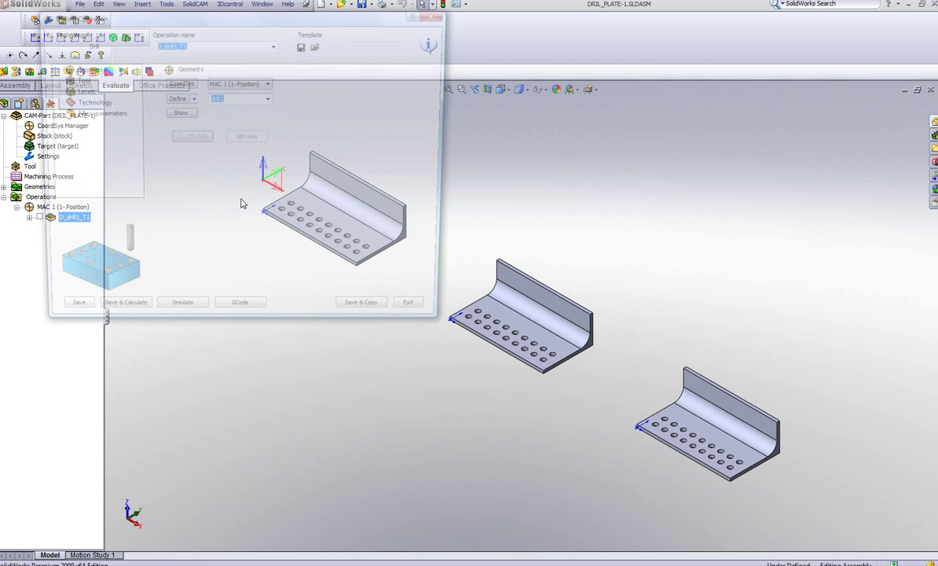
click(178, 113)
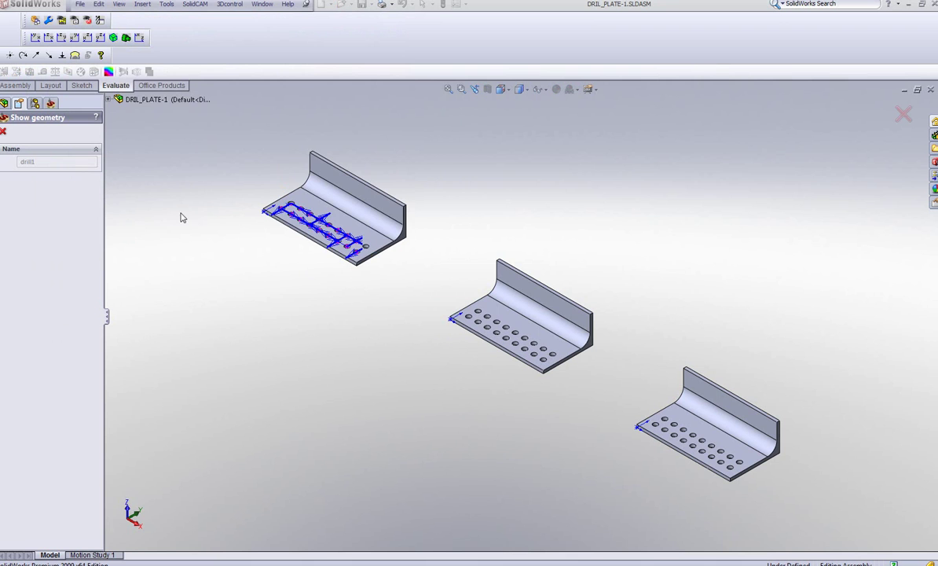
click(4, 131)
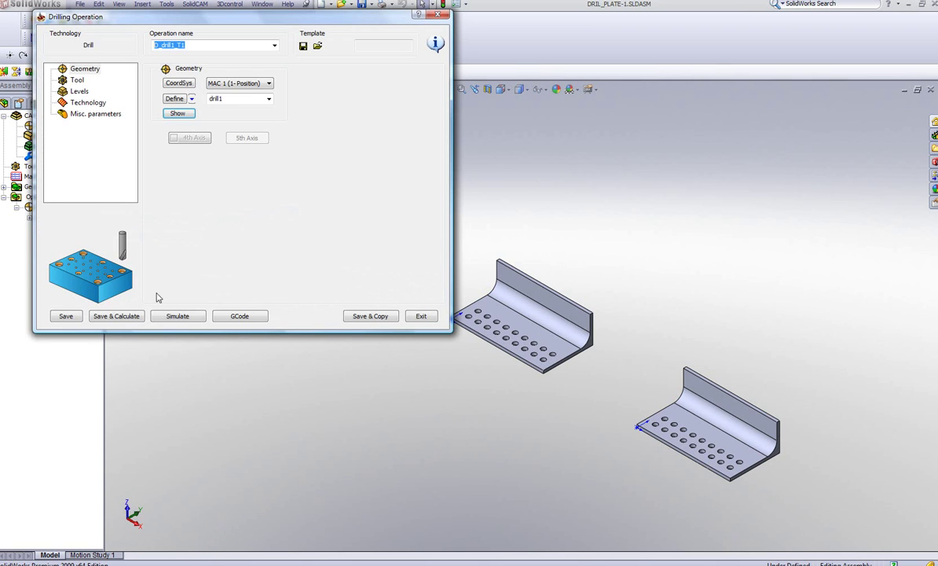
Simulate the operation in SolidVerify, confirming only the first plate is drilled, then exit editing.
click(181, 317)
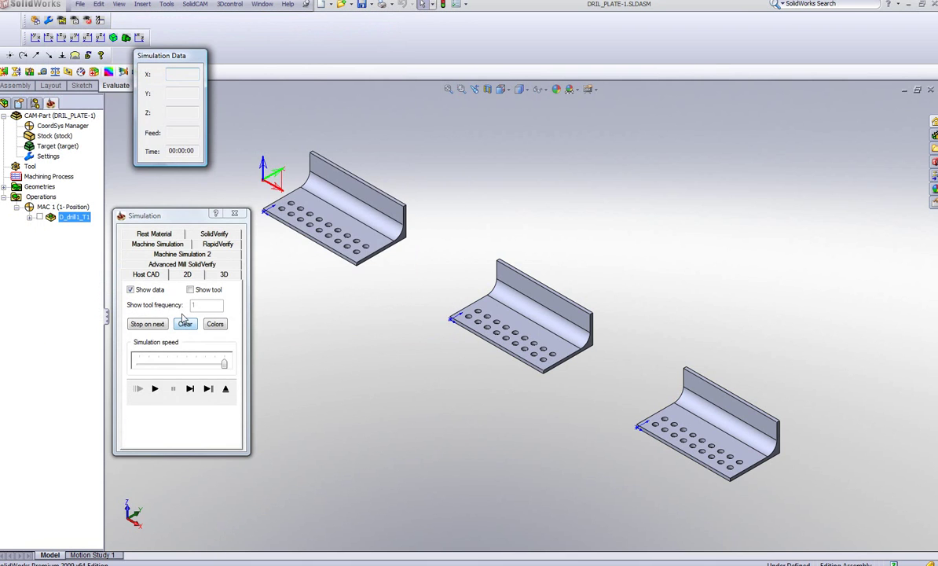
click(214, 233)
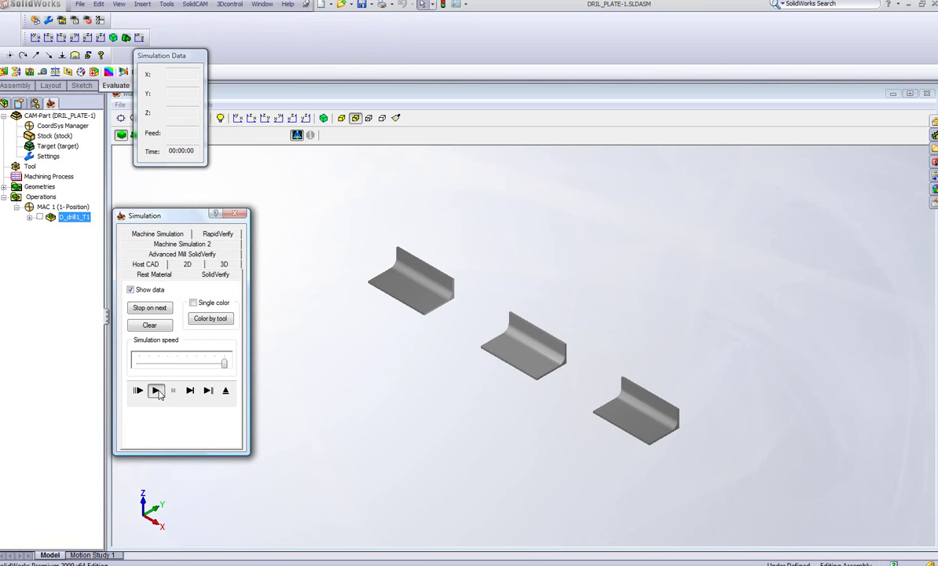
click(157, 391)
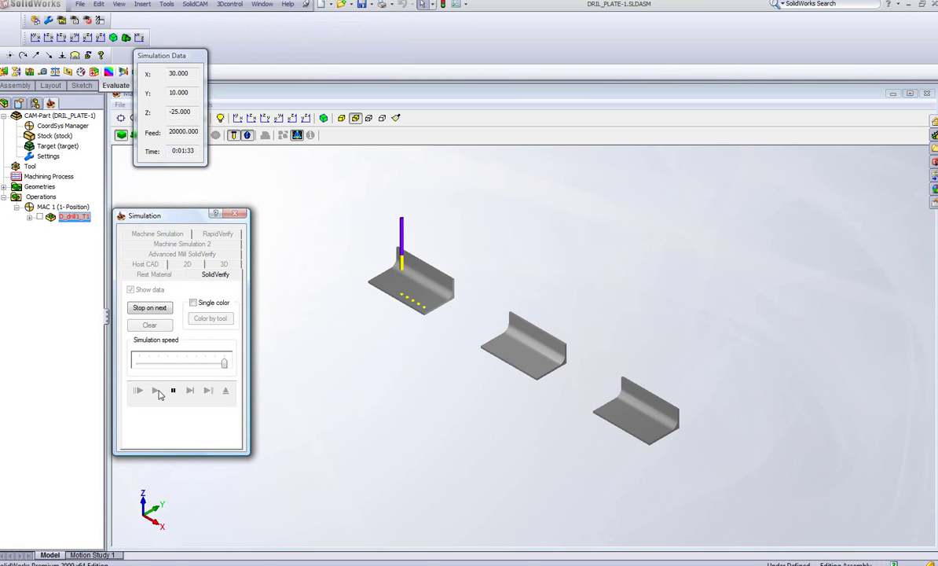
click(225, 391)
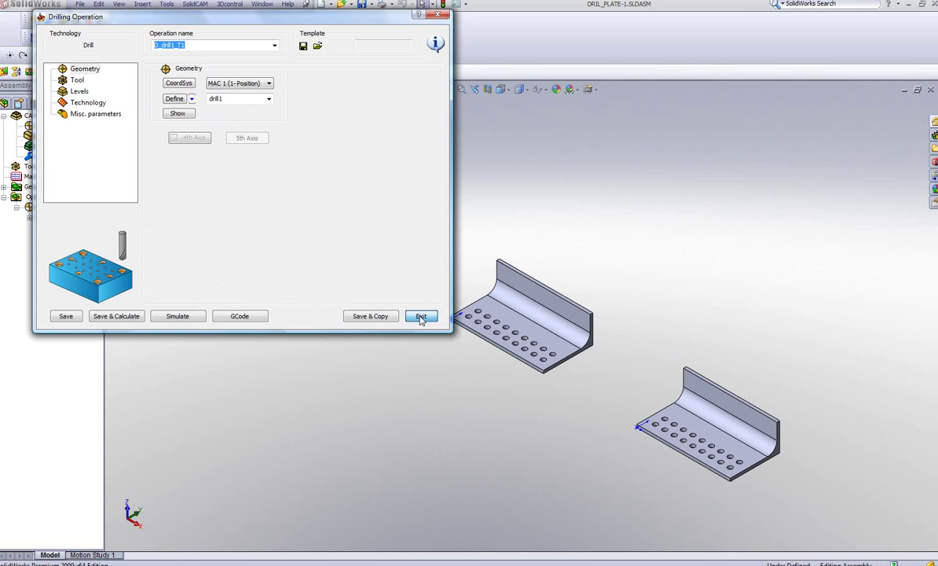
click(421, 316)
Transform D_drill1_T1 as a new operation added at its current position, starting a translation.
right_click(70, 219)
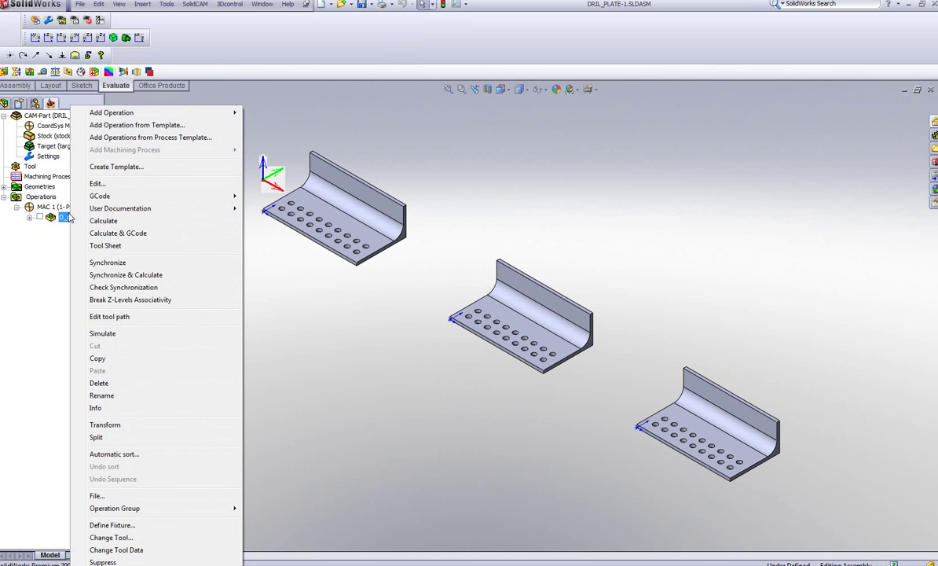
click(136, 425)
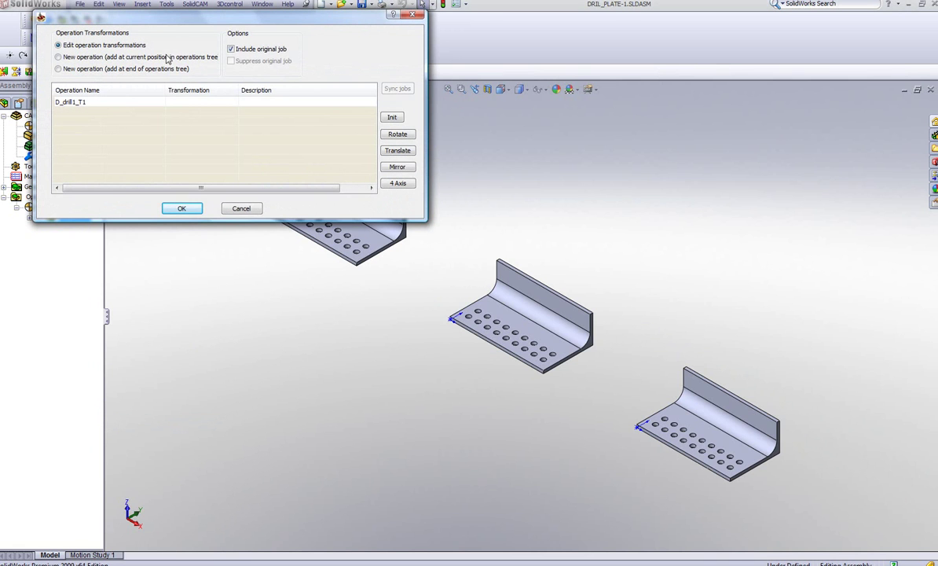
drag(169, 19, 361, 32)
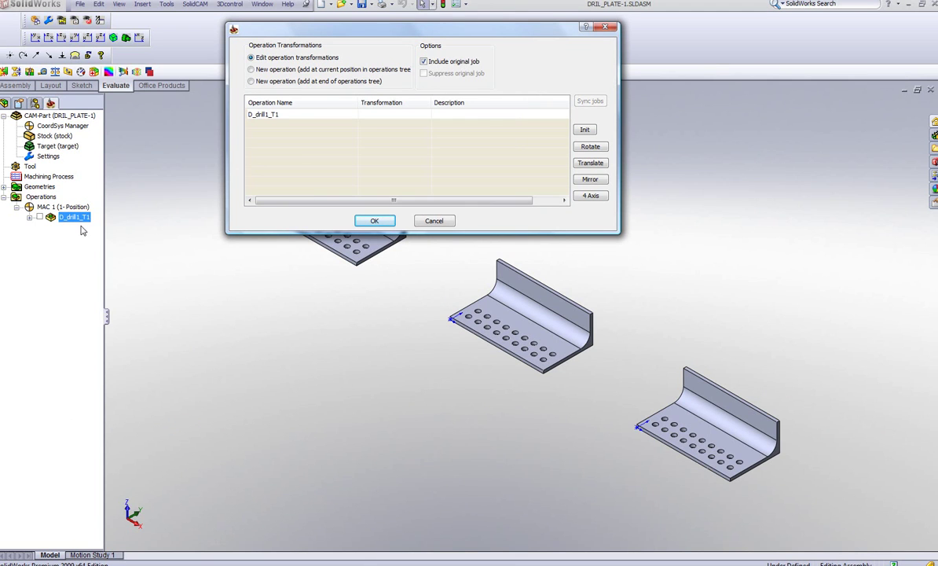
click(251, 70)
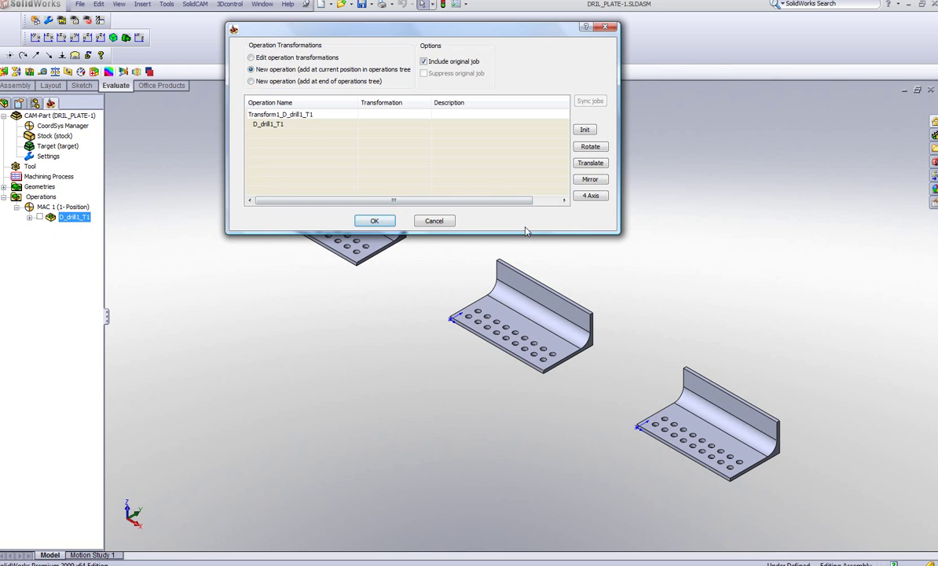
click(592, 163)
Create Transform1_D_drill1_T1 as a 3-column matrix with X step 200, excluding the original job.
click(621, 172)
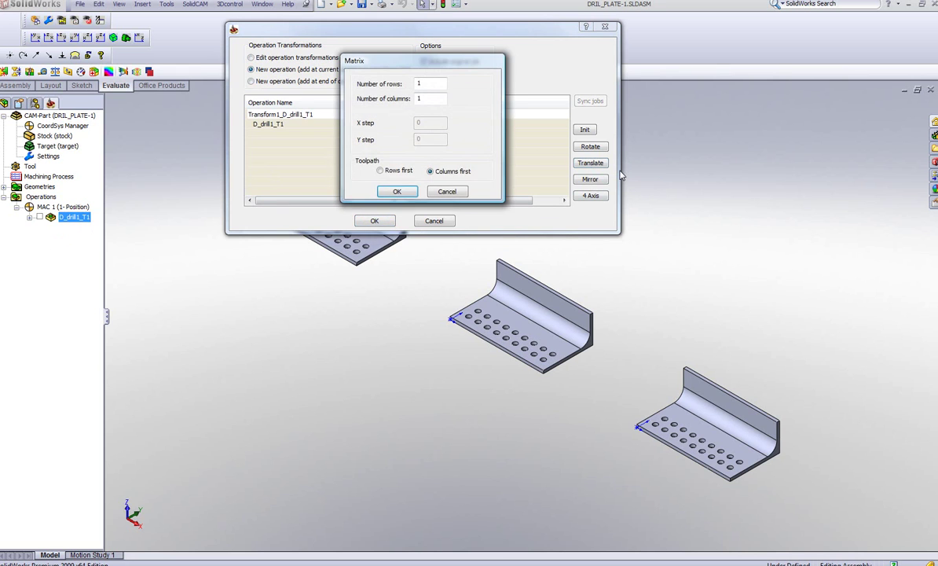
double_click(428, 98)
text(3)
double_click(432, 124)
click(397, 192)
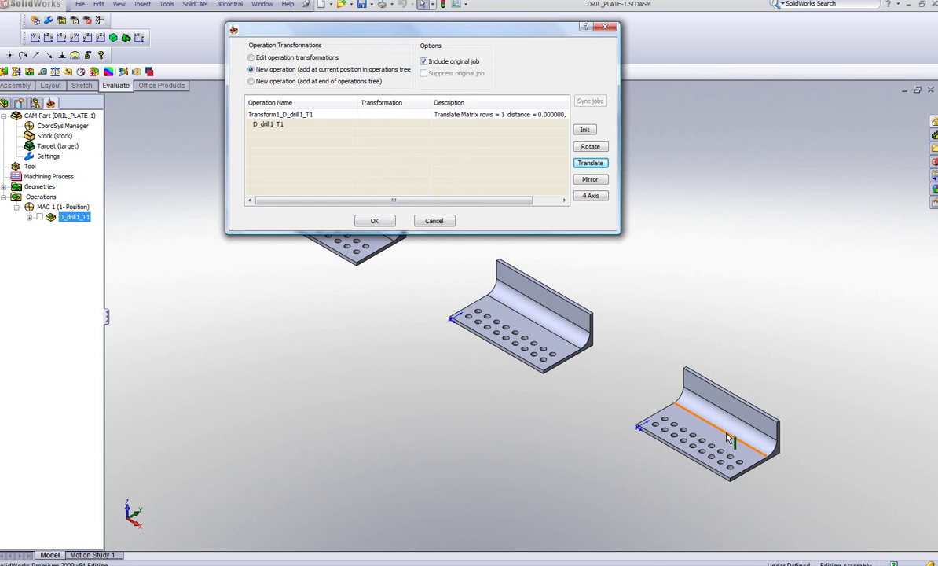
click(424, 61)
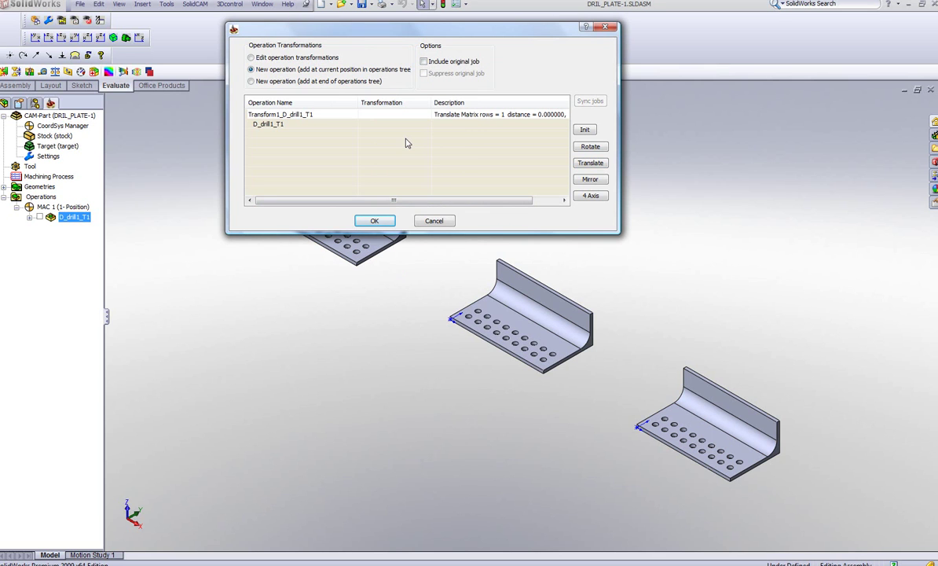
click(377, 221)
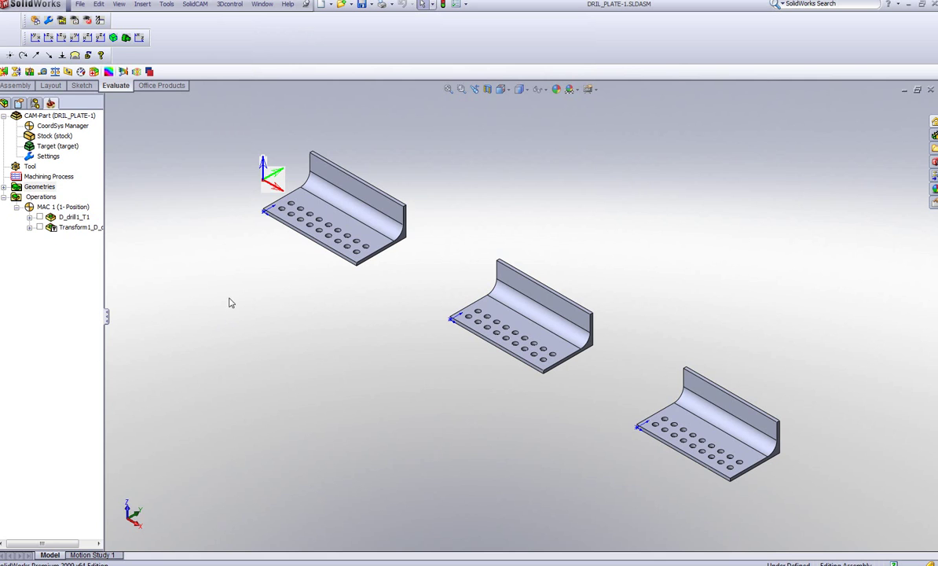
Suppress Transform1_D_drill1_T1 and run SolidVerify, showing only the first plate gets drilled.
right_click(77, 230)
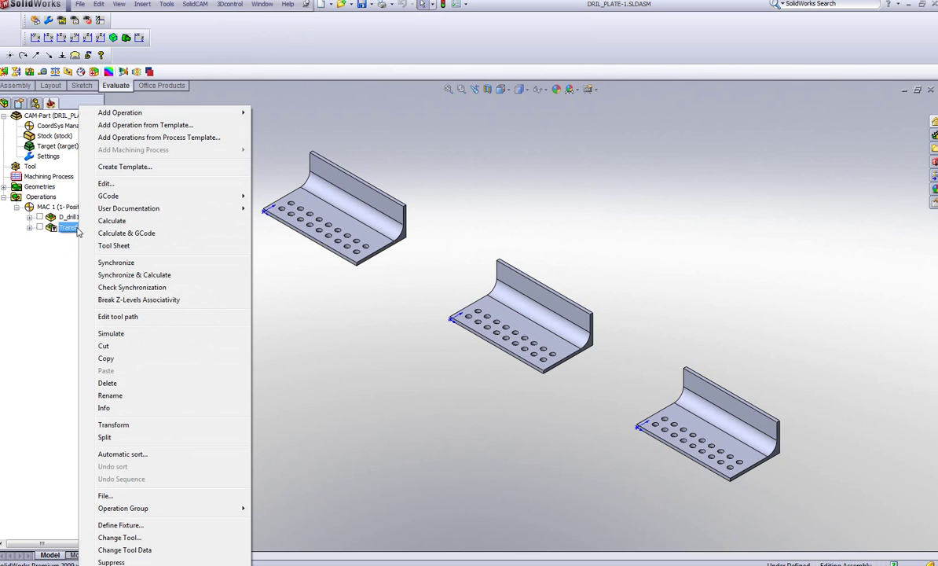
click(122, 563)
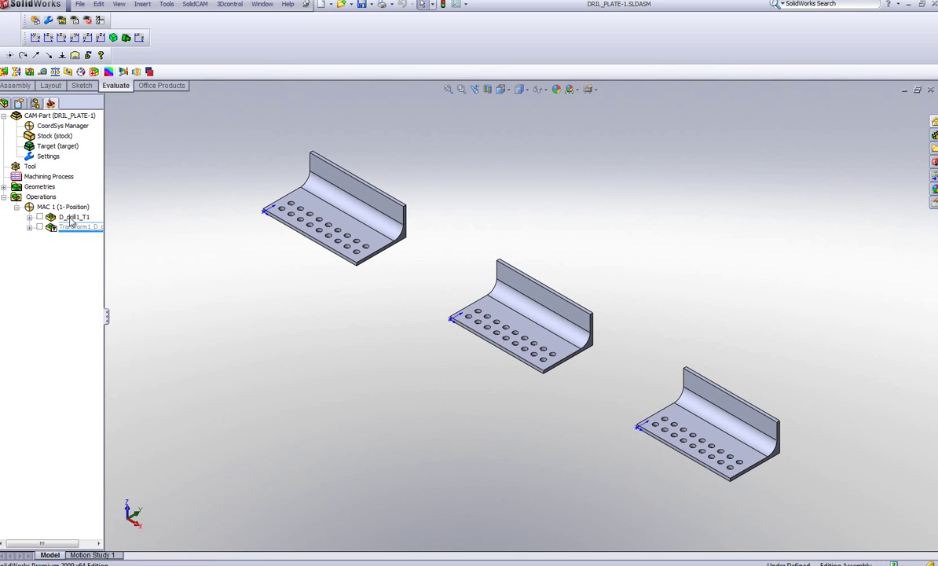
right_click(41, 197)
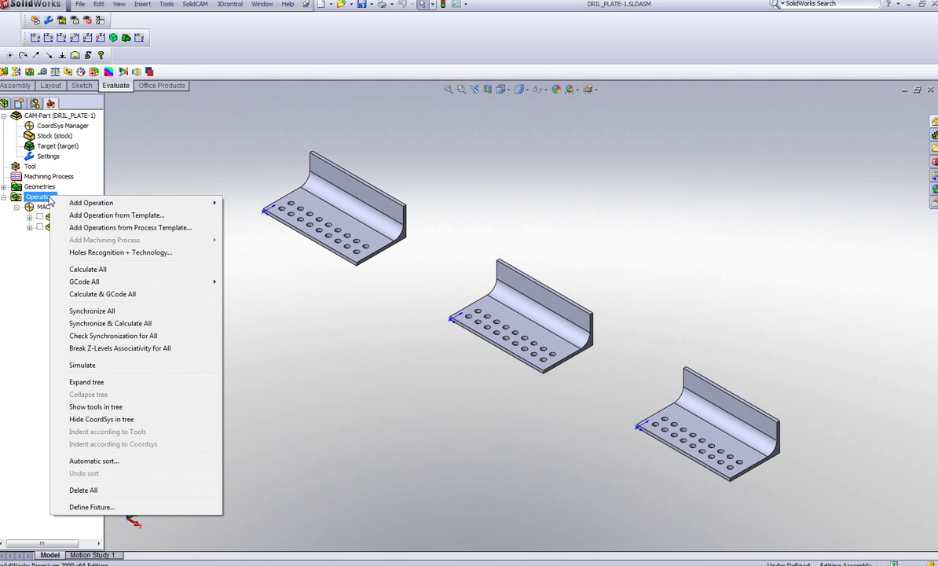
click(248, 384)
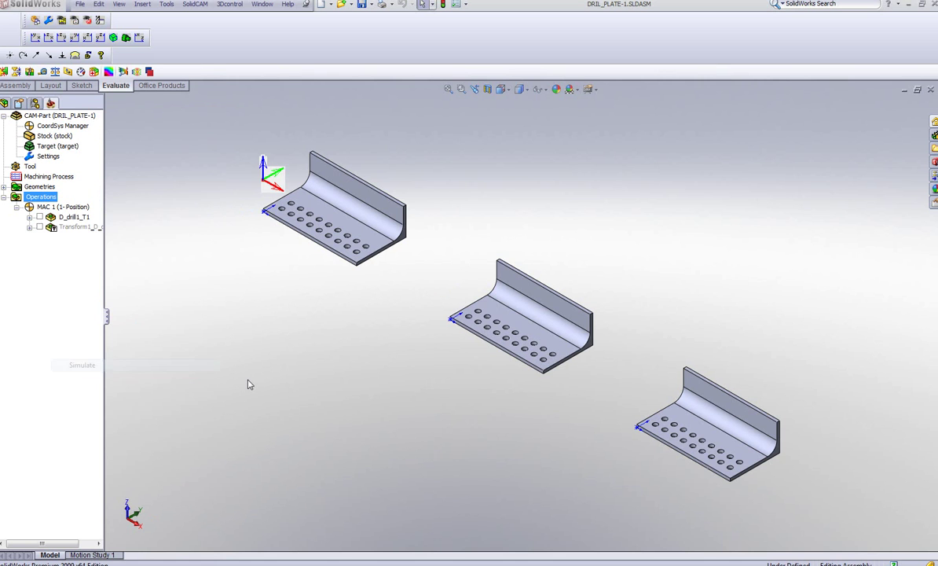
click(206, 233)
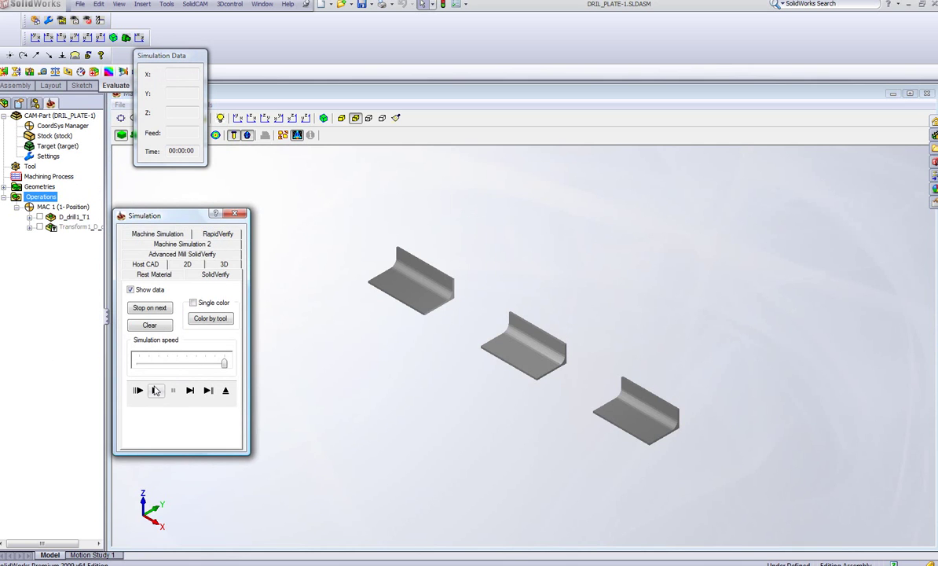
click(155, 389)
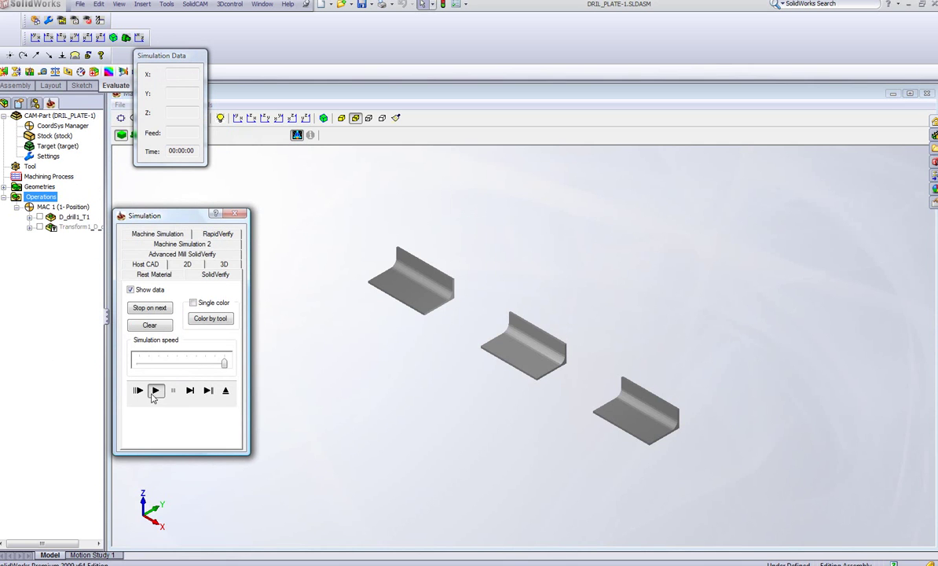
click(225, 391)
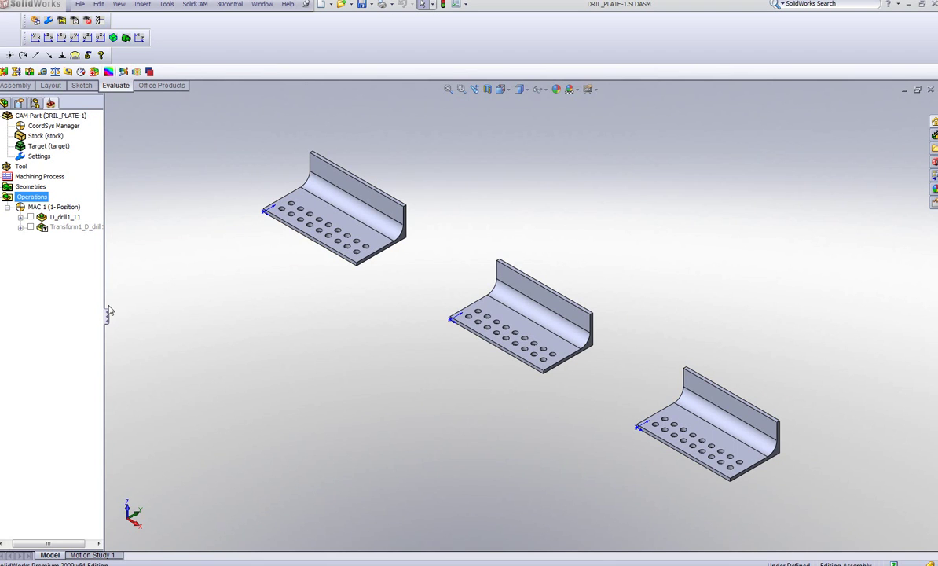
Unsuppress Transform1 and confirm in SolidVerify that holes are drilled on all three angle plates.
right_click(71, 228)
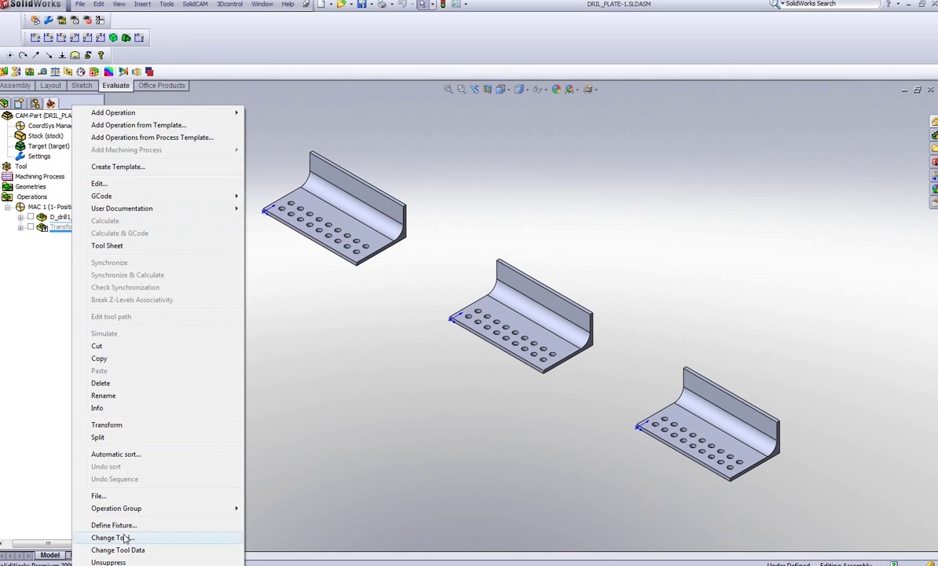
click(109, 562)
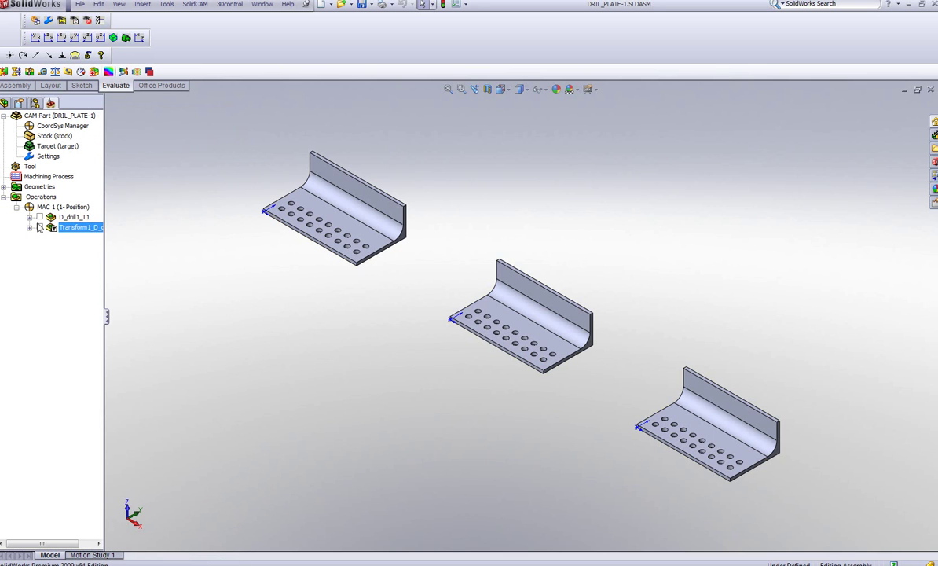
right_click(47, 198)
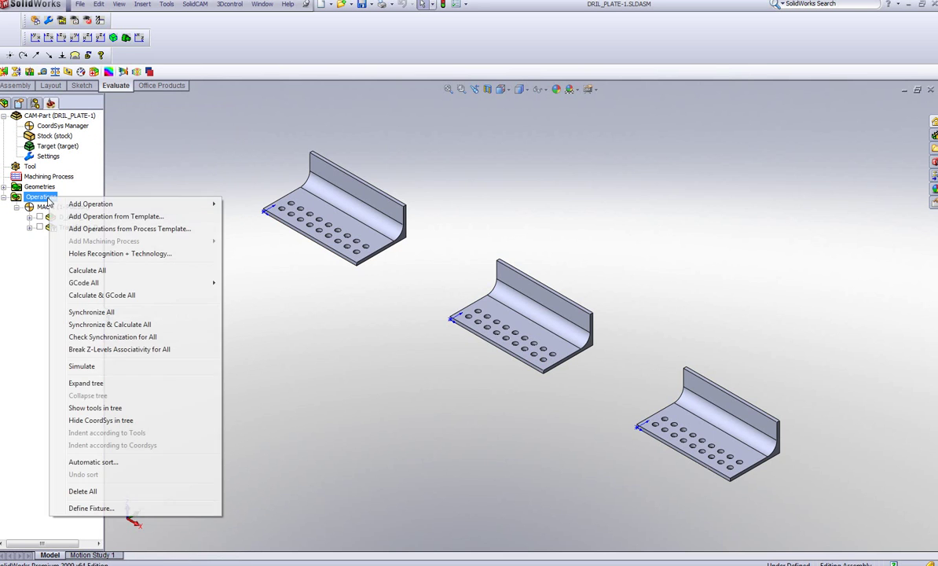
click(82, 366)
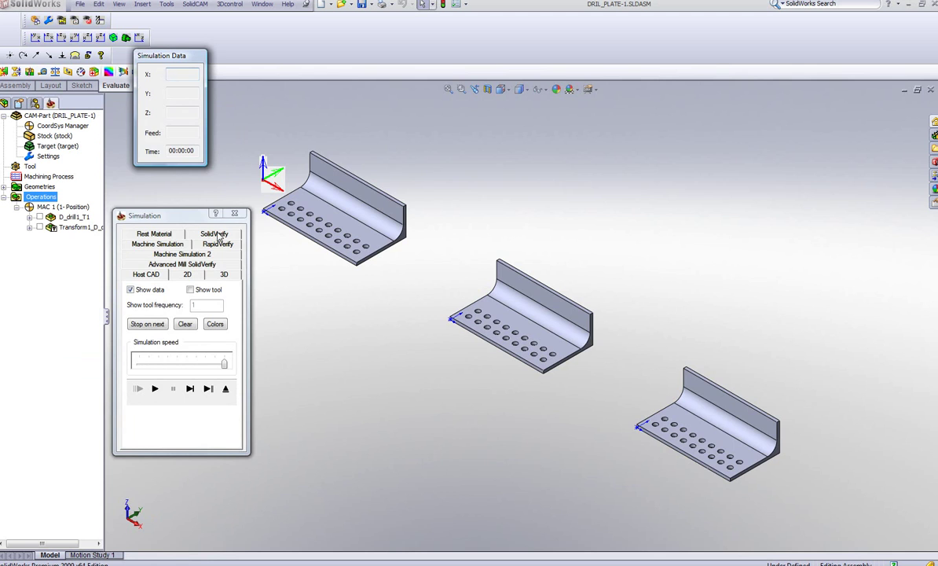
click(216, 234)
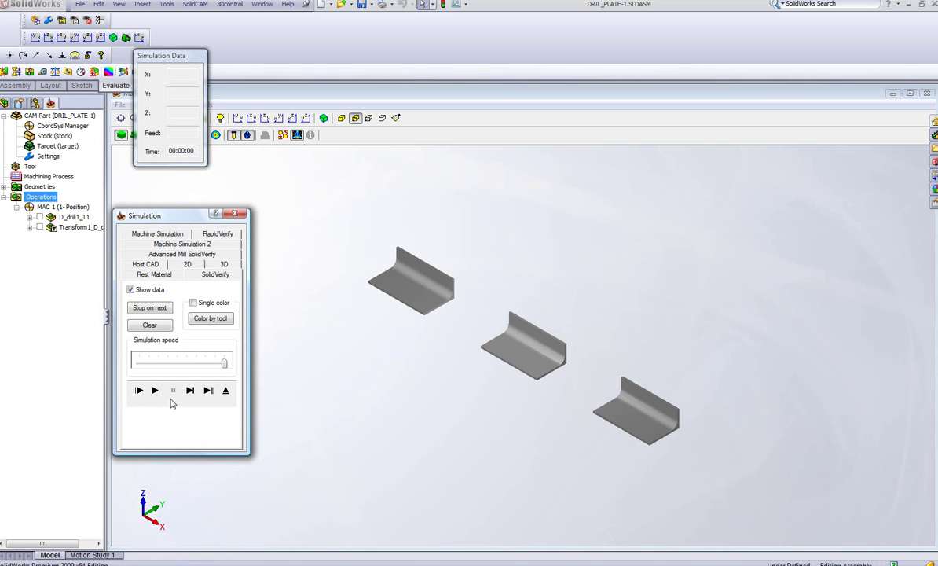
click(155, 391)
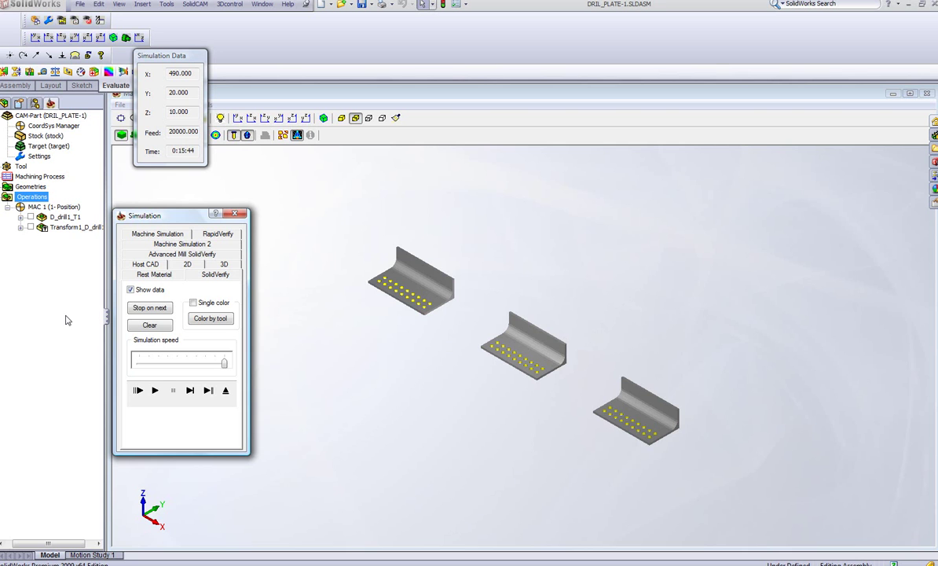
click(226, 390)
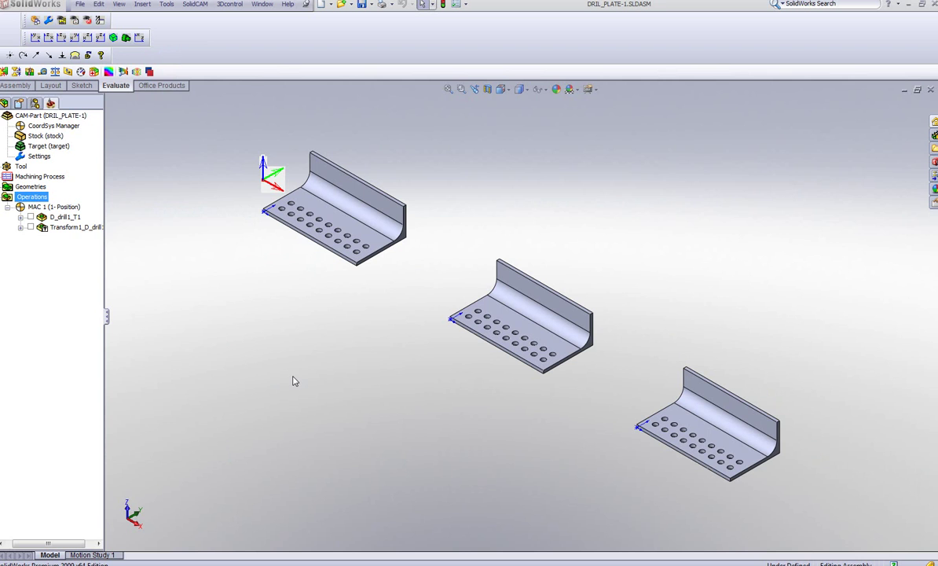